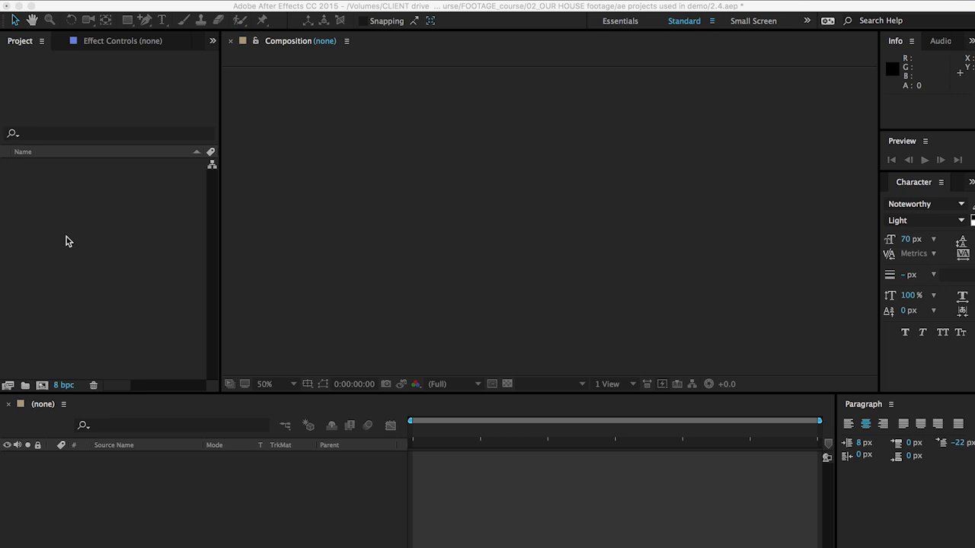
Create a 1920 x 1080 composition at 29.97 fps named mask test.
left_click(67, 220)
key("super+n")
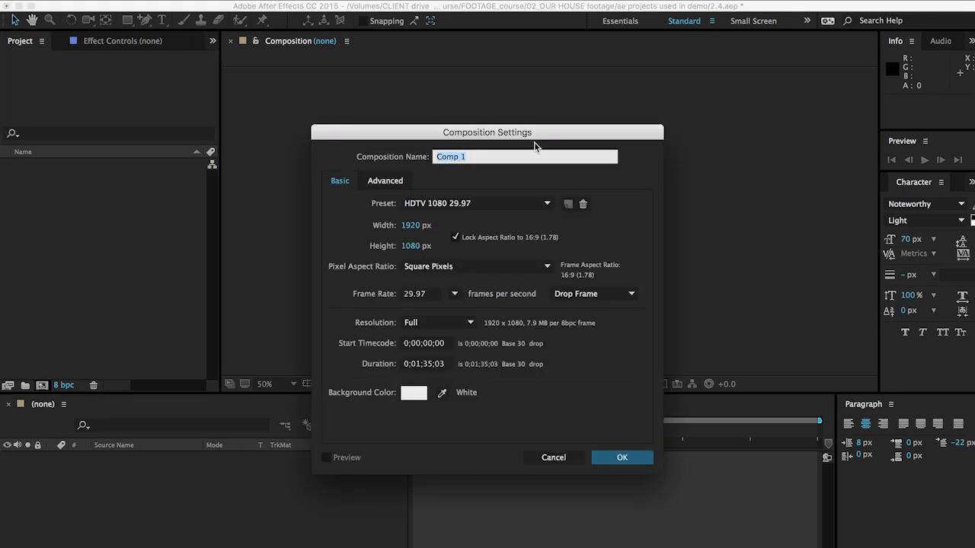
type("mas")
key("Return")
Add a 1920 x 1080 solid layer to the composition in bright red, EF2121.
left_click(258, 0)
mouse_move(264, 9)
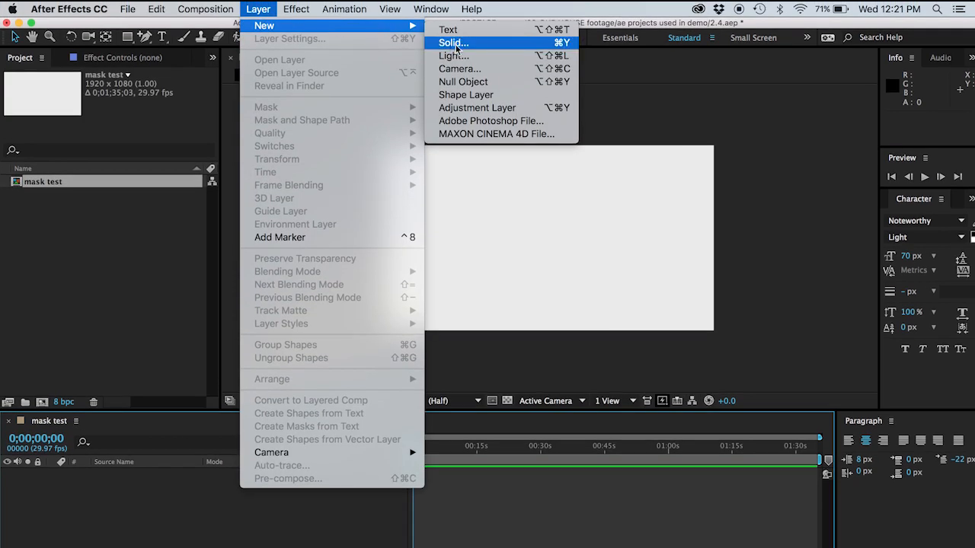
left_click(454, 44)
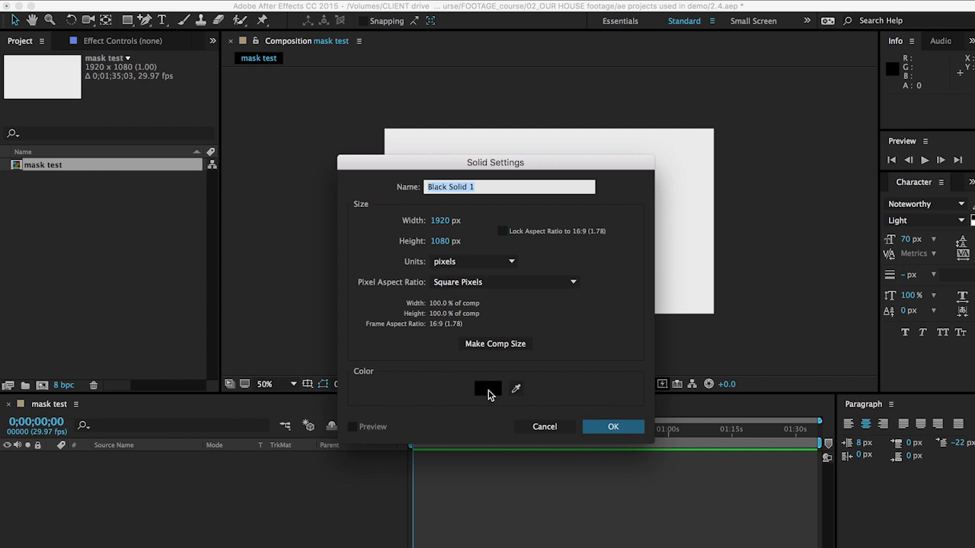
left_click(488, 392)
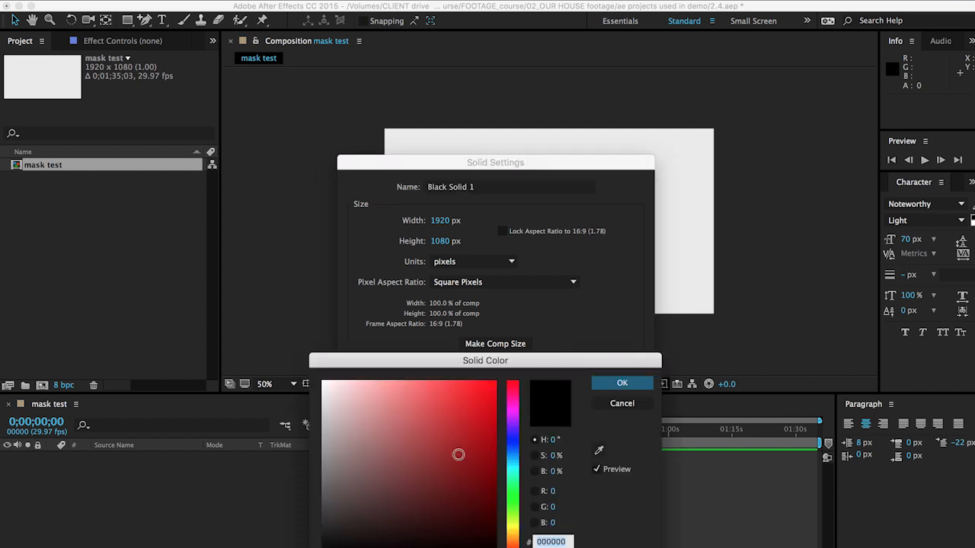
left_click_drag(464, 416, 472, 391)
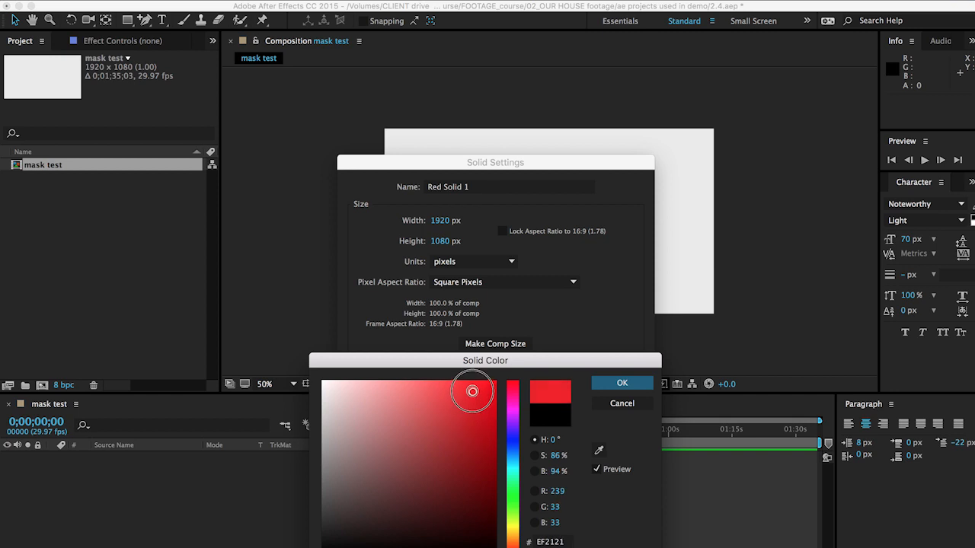
left_click(621, 382)
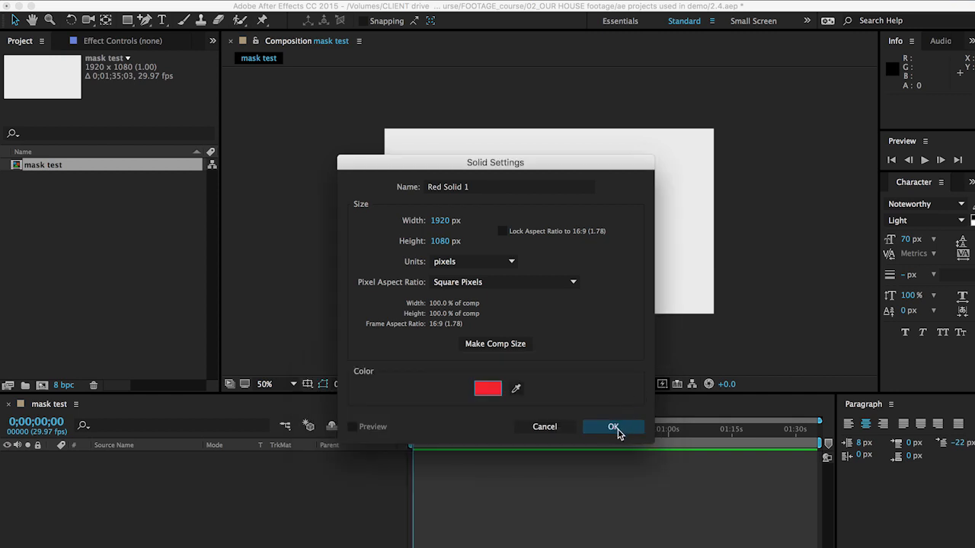
left_click(615, 427)
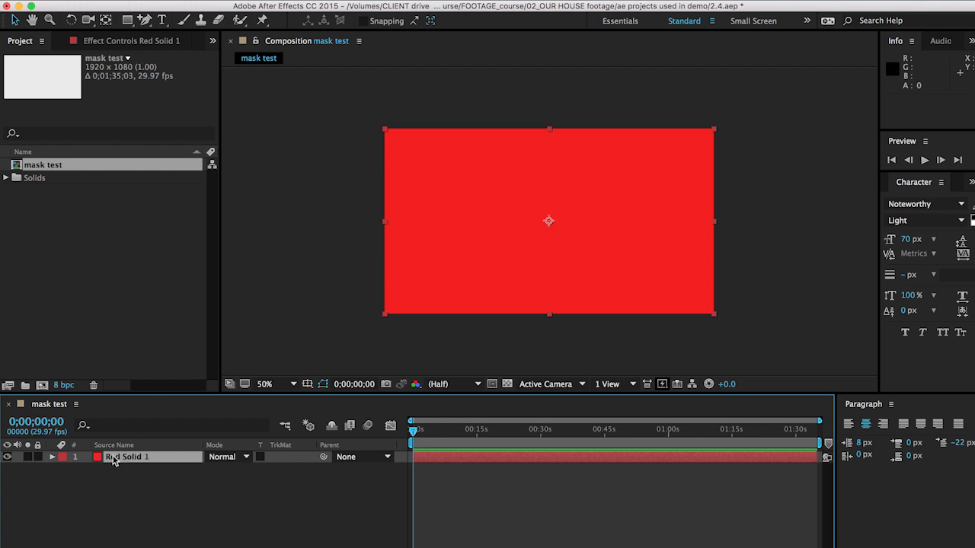
Hide and show the red solid layer, and undo the stray rectangle.
left_click(7, 457)
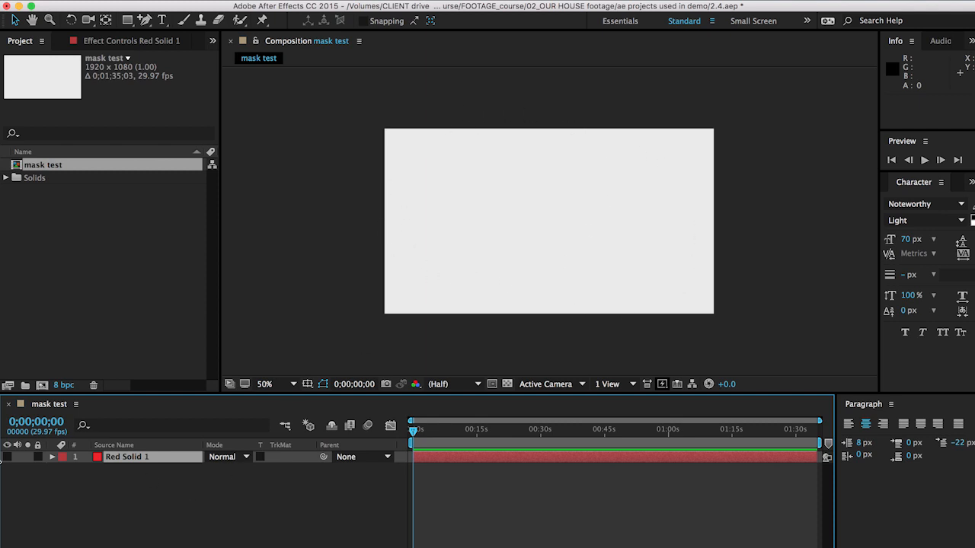
left_click(7, 457)
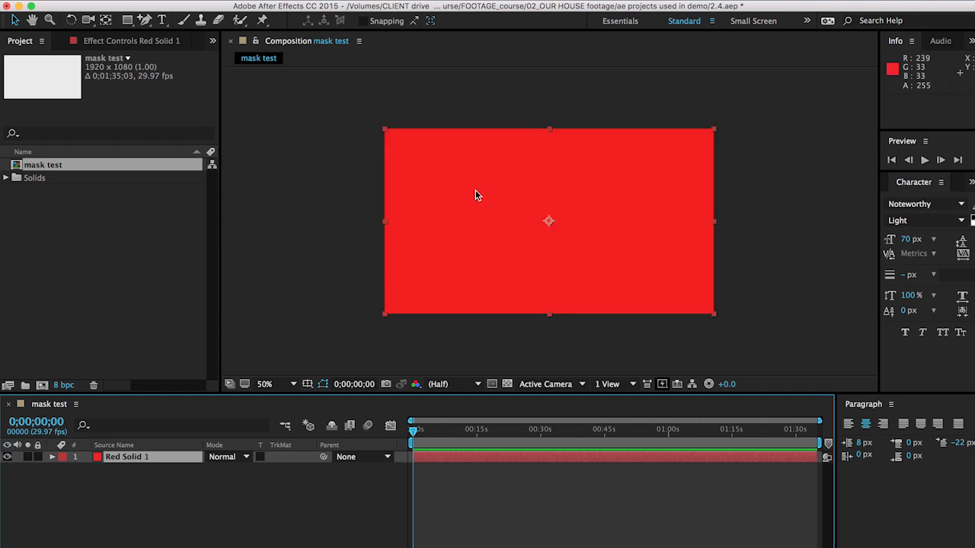
key("ctrl+z")
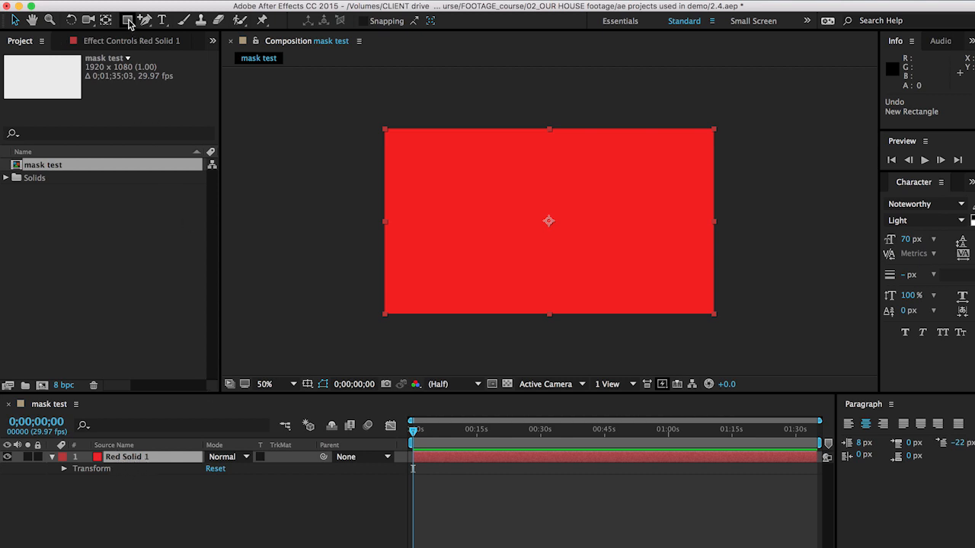
Draw a rectangular mask on the red solid, up and left of its centre, with the Rectangle tool.
left_click_drag(129, 23, 175, 21)
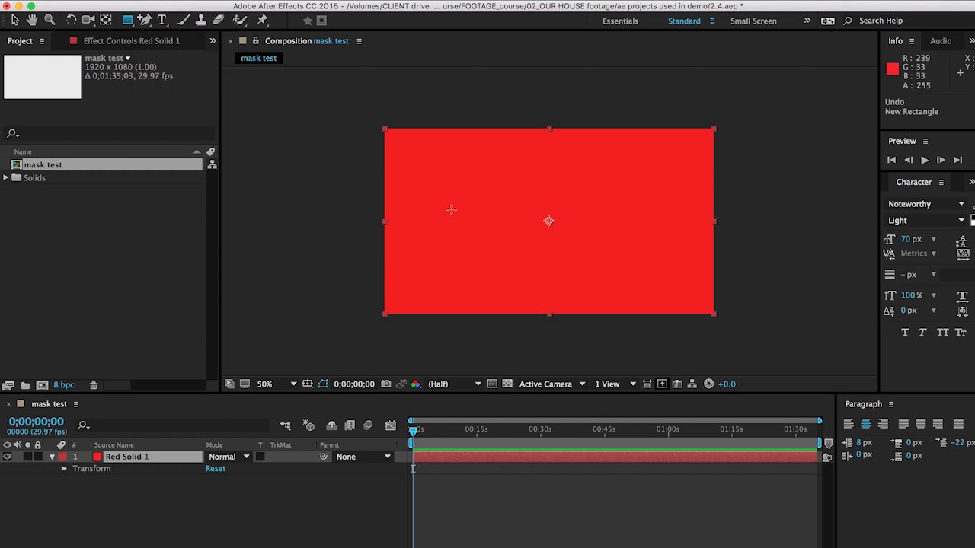
left_click(456, 163)
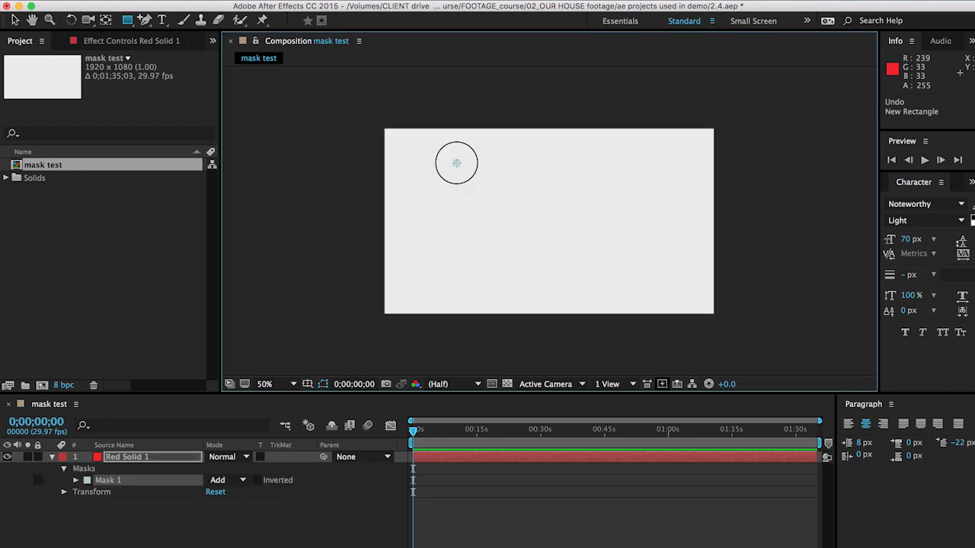
left_click_drag(456, 163, 551, 228)
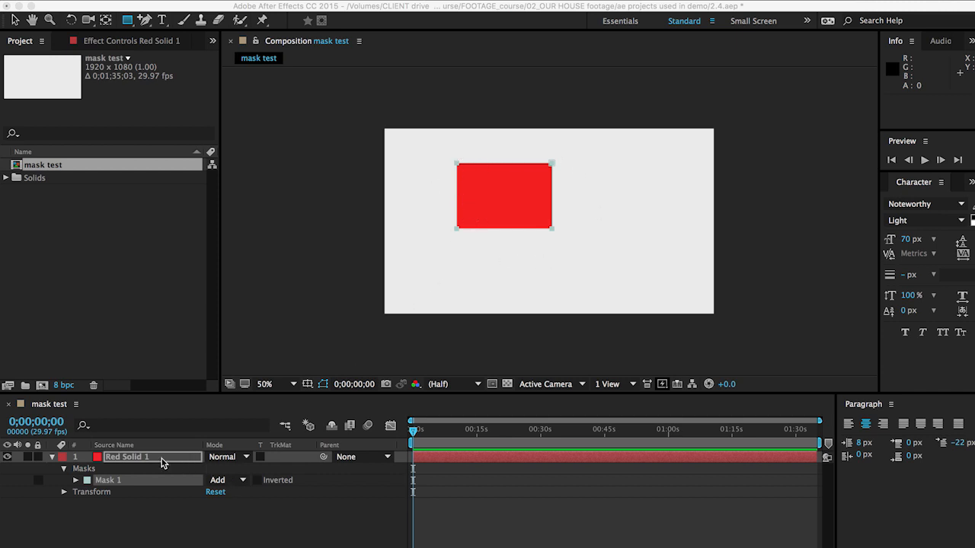
Delete the rectangular mask from the red solid layer.
left_click(115, 458)
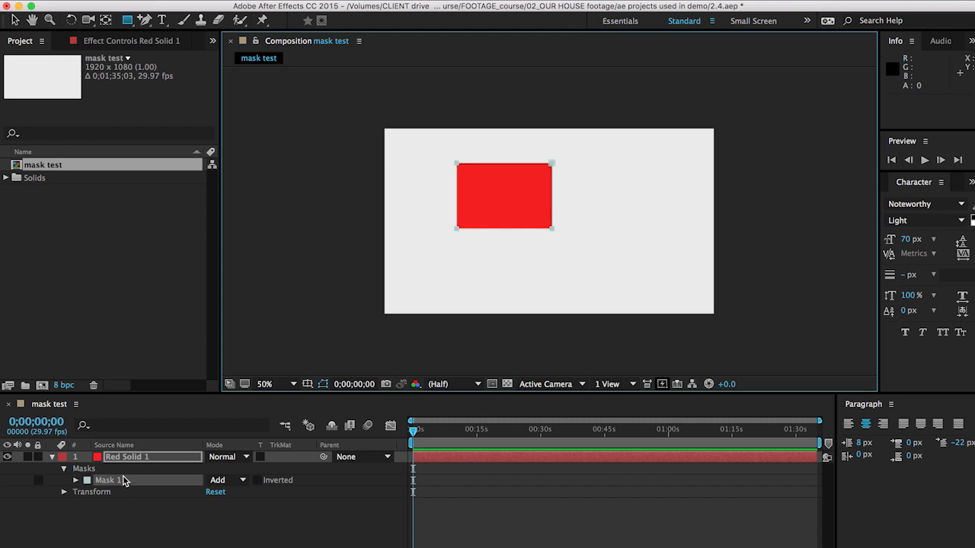
left_click(96, 481)
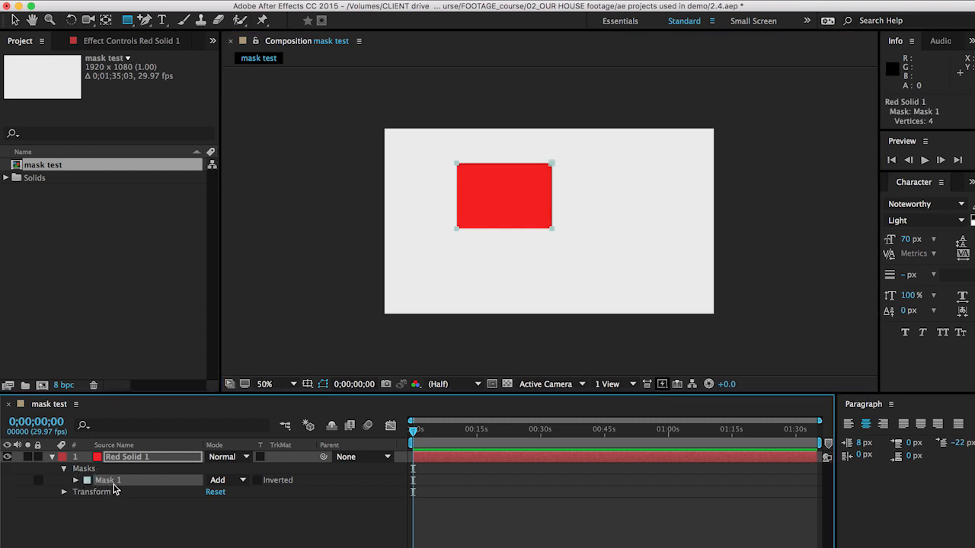
key("Delete")
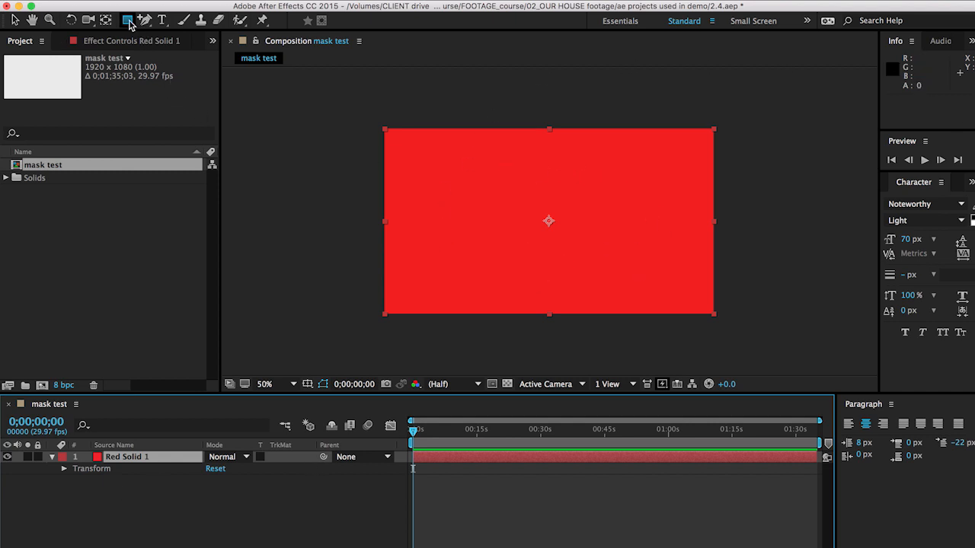
Draw a new rectangular mask on the red solid, just right of its centre.
left_click_drag(129, 23, 163, 21)
left_click_drag(529, 178, 633, 247)
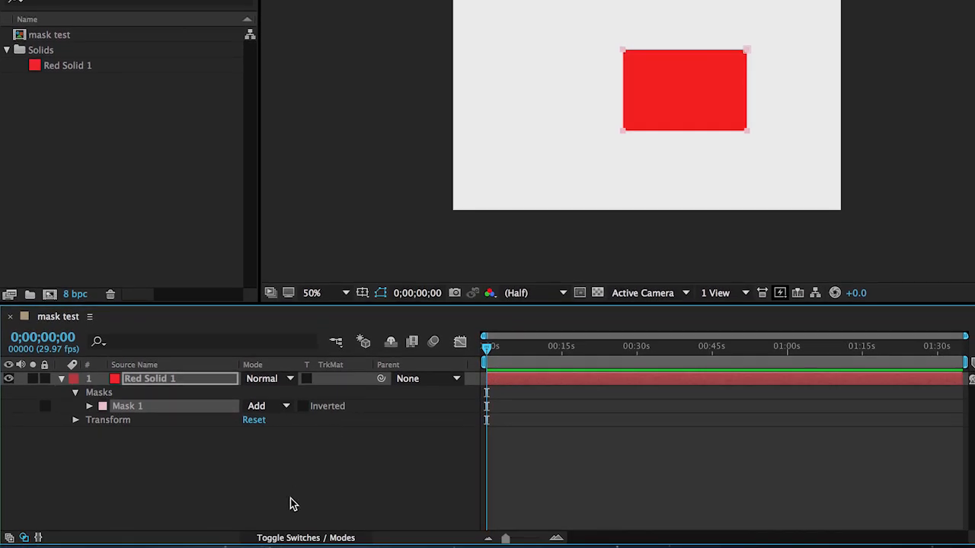
Swap the timeline to the layer switches and back to modes, and set the rectangular mask's mode to Subtract.
left_click(287, 539)
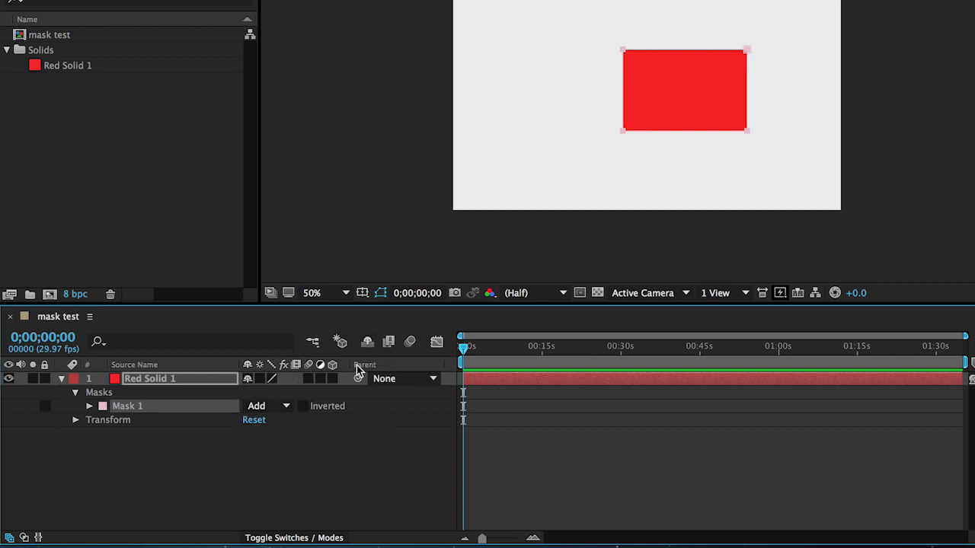
left_click(278, 538)
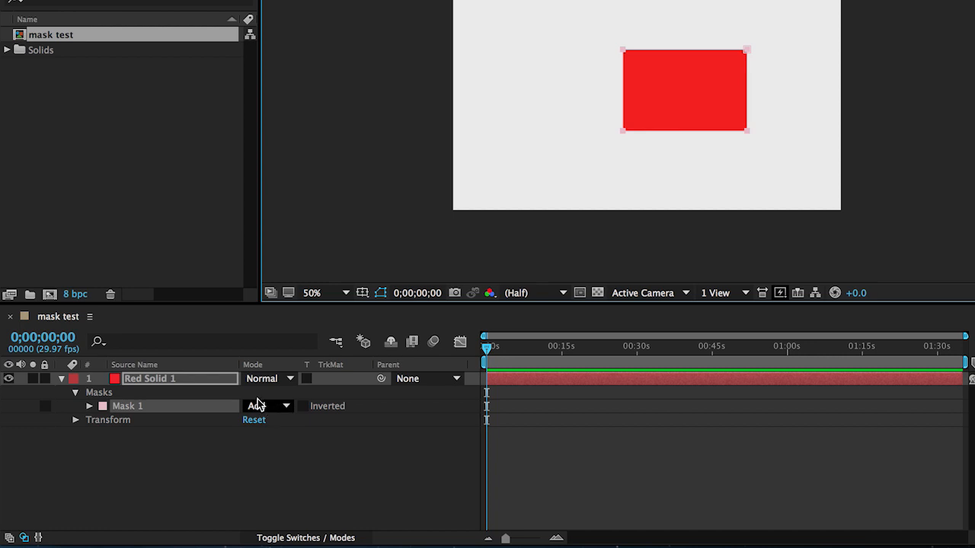
left_click(287, 409)
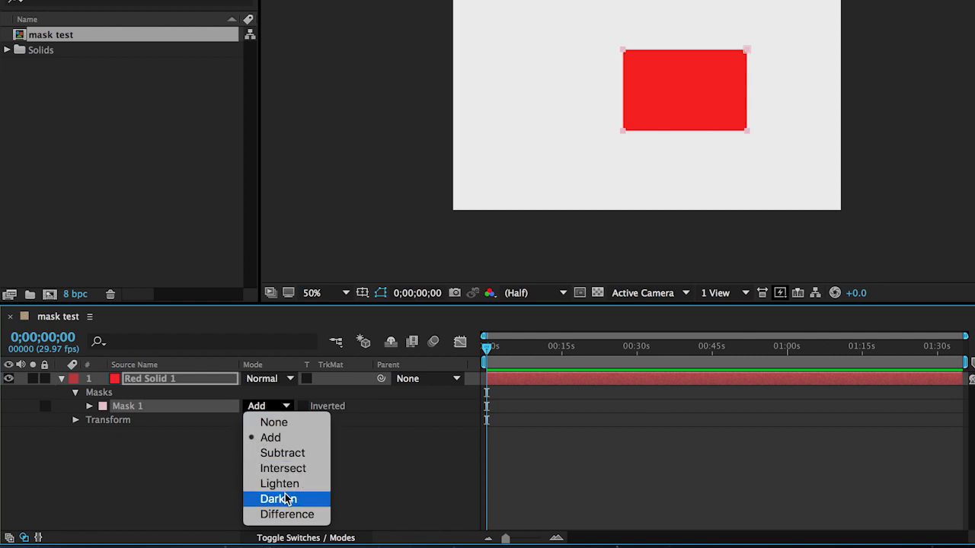
left_click(268, 452)
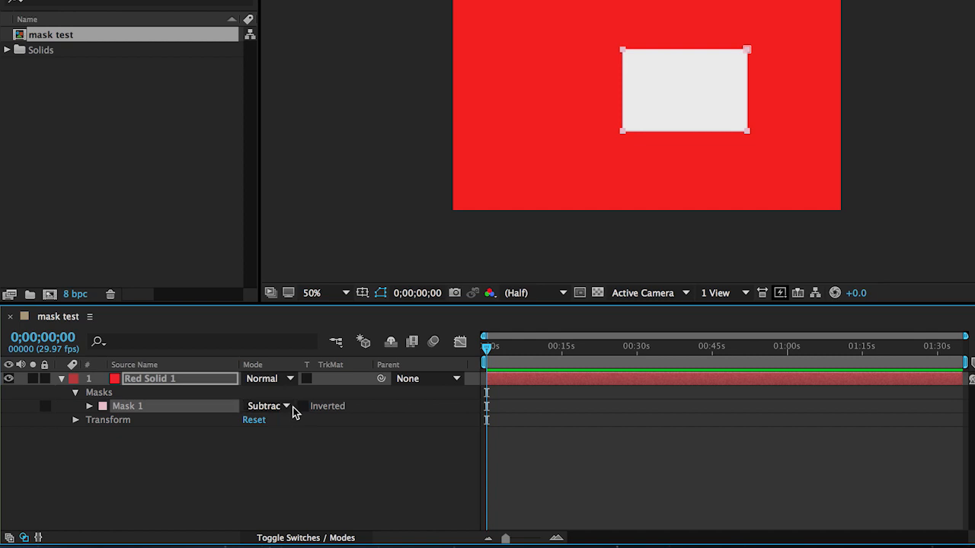
Try switching the rectangular mask's mode to Add and return it to Subtract.
left_click(285, 407)
left_click(286, 438)
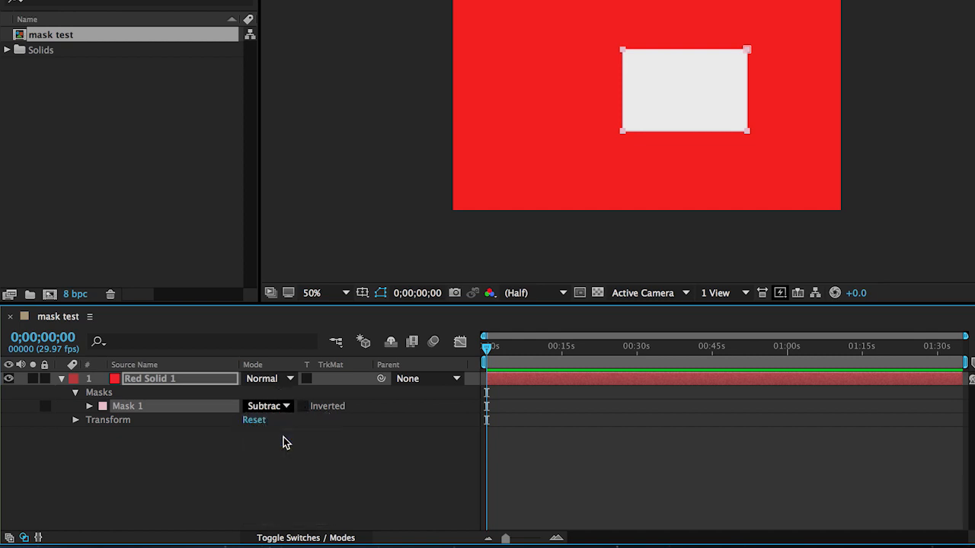
left_click(284, 407)
left_click(282, 454)
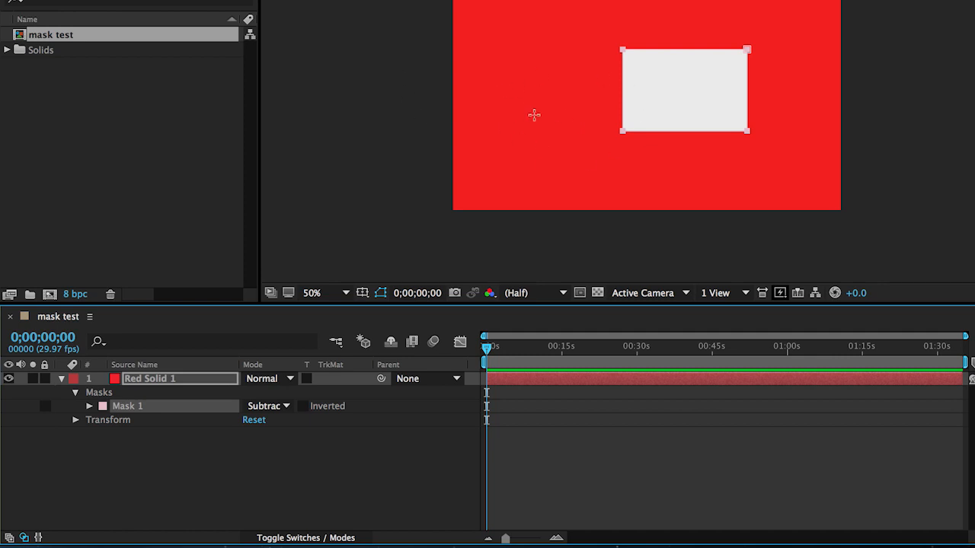
Draw a star-shaped mask in the upper-left area of the red solid and set its mode to Subtract.
left_click(150, 6)
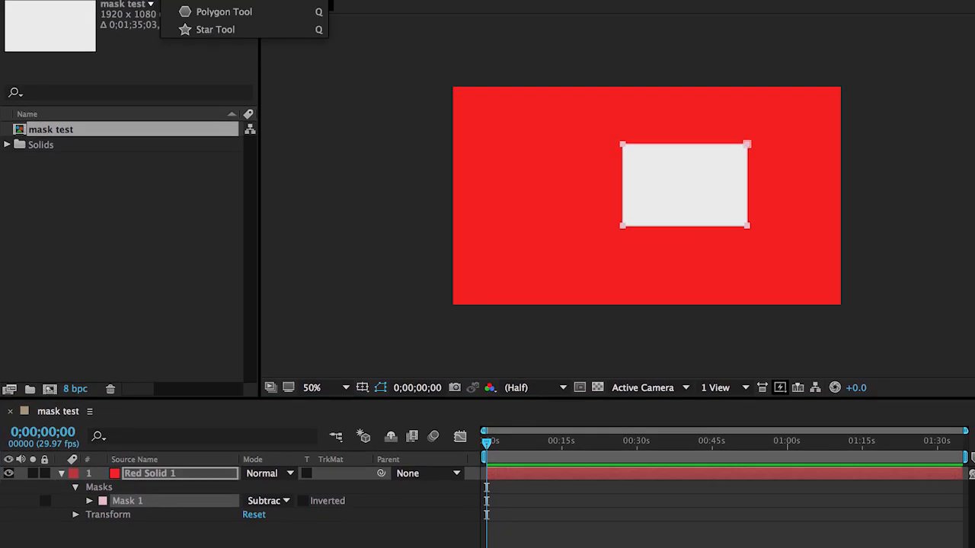
left_click(196, 78)
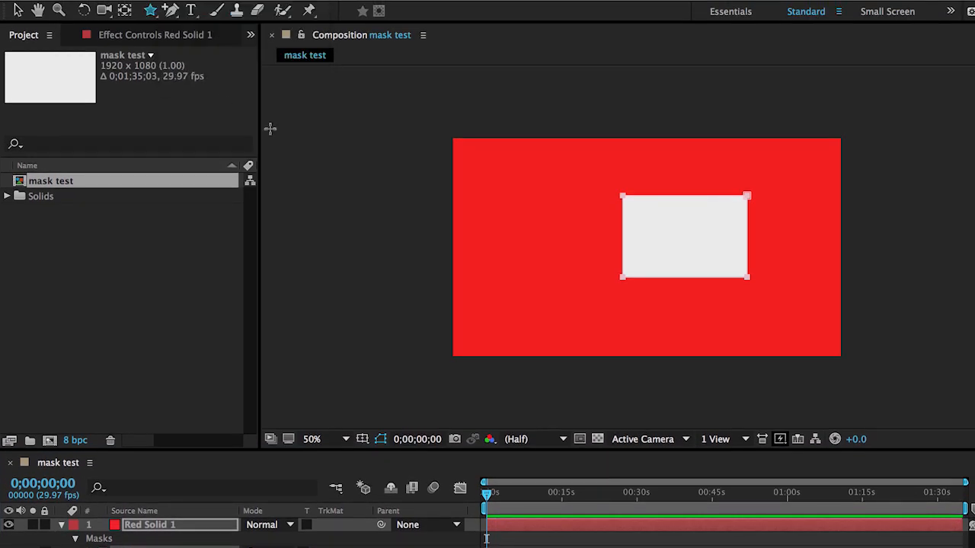
left_click_drag(506, 184, 526, 214)
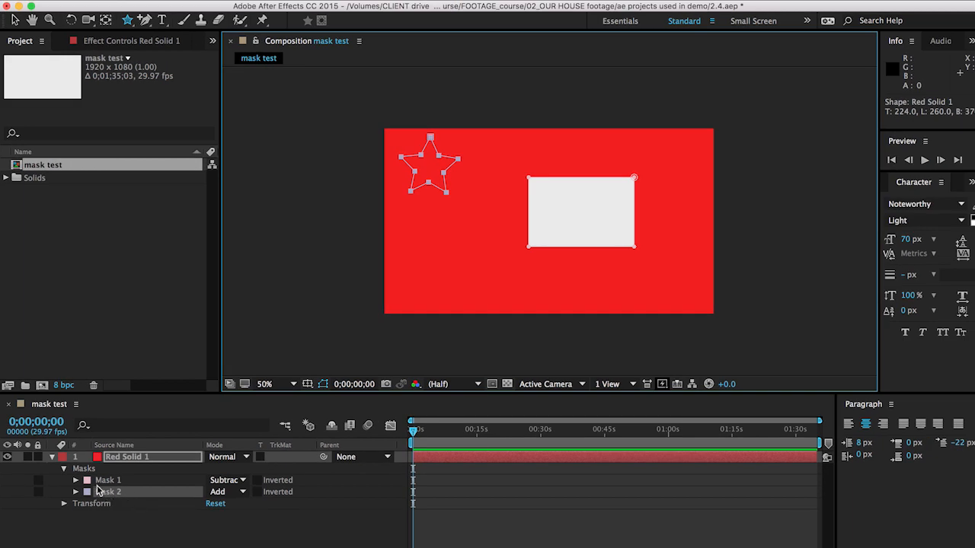
left_click(241, 493)
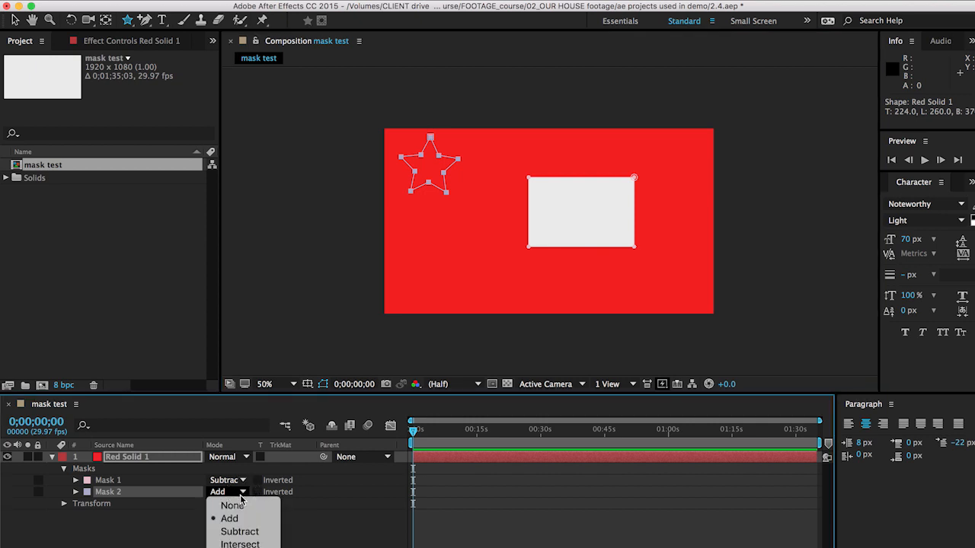
left_click(238, 531)
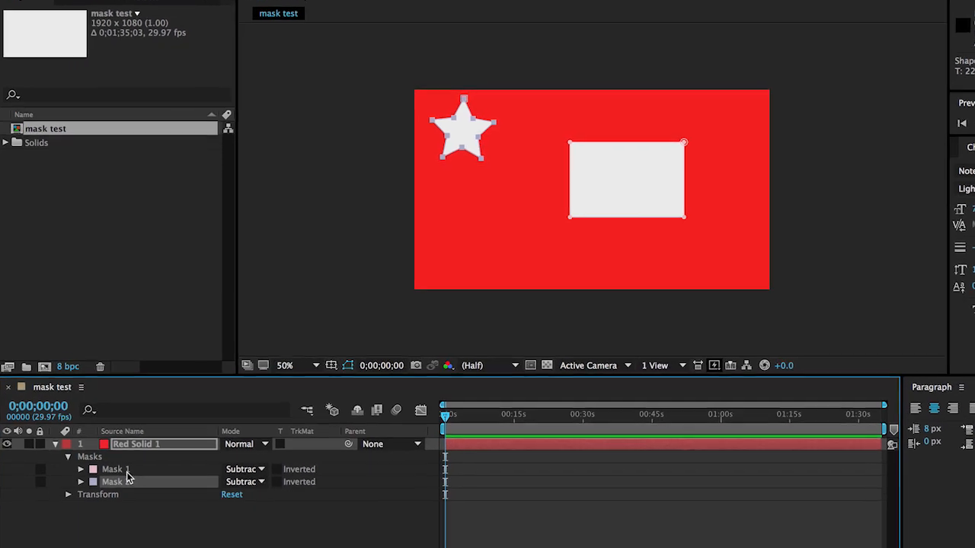
Rename the rectangular mask on the red solid as rectangle.
left_click(132, 454)
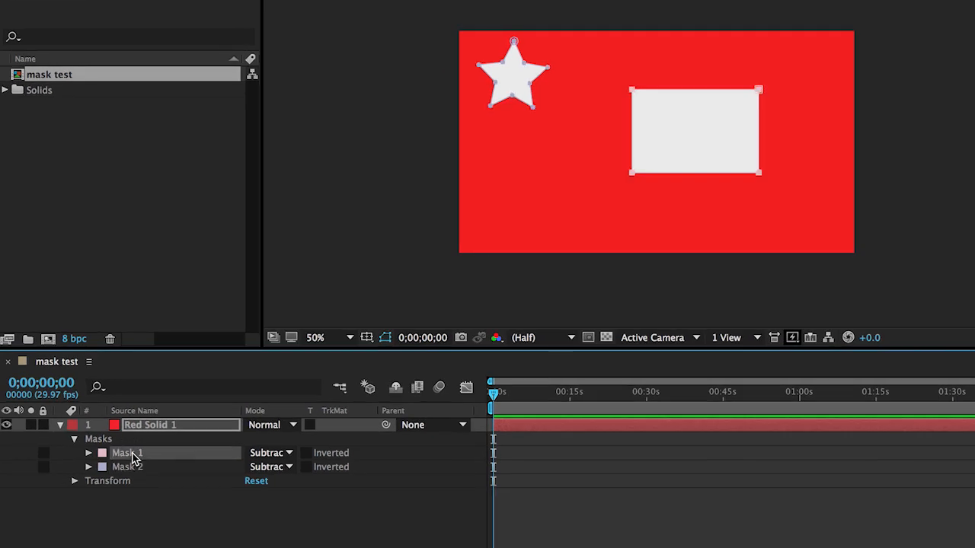
key("Return")
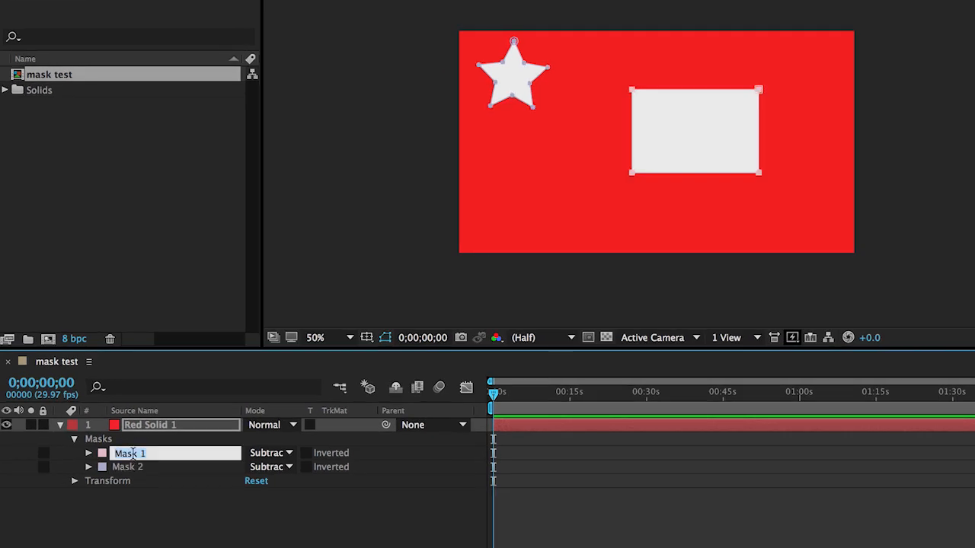
type("rectangle")
key("Return")
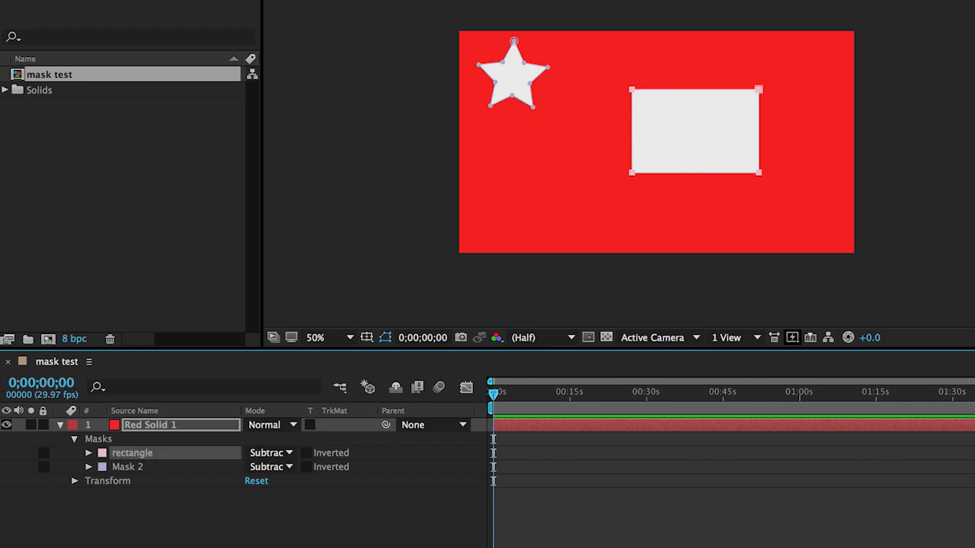
Rename the star-shaped mask on the red solid as star.
left_click(130, 467)
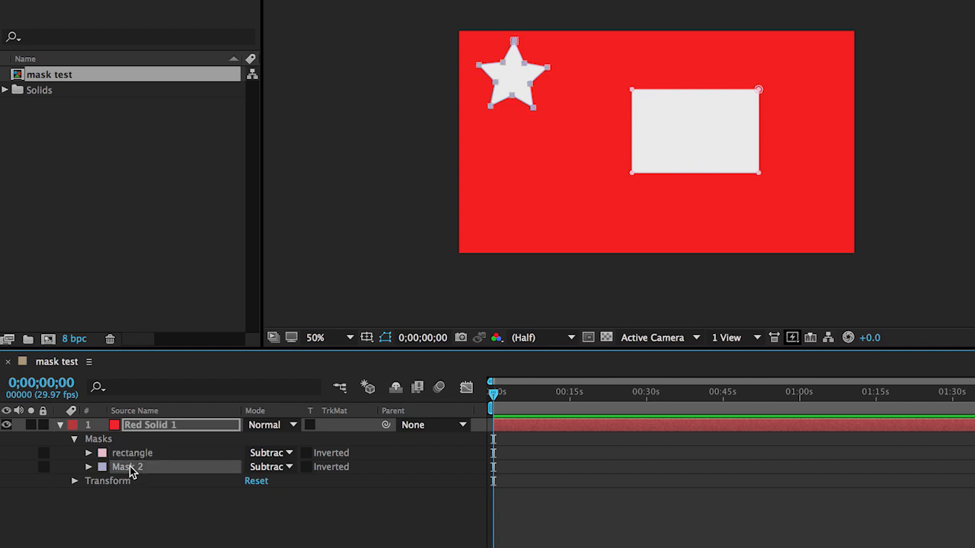
key("Return")
type("star")
key("Return")
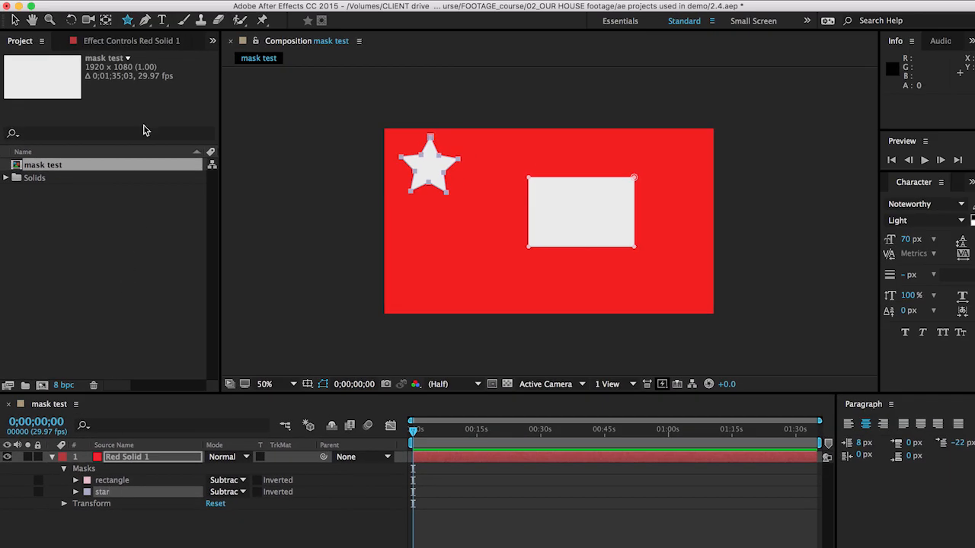
Draw a closed, curved freeform mask with the Pen tool below the star on the red solid and set its mode to Subtract.
left_click(146, 21)
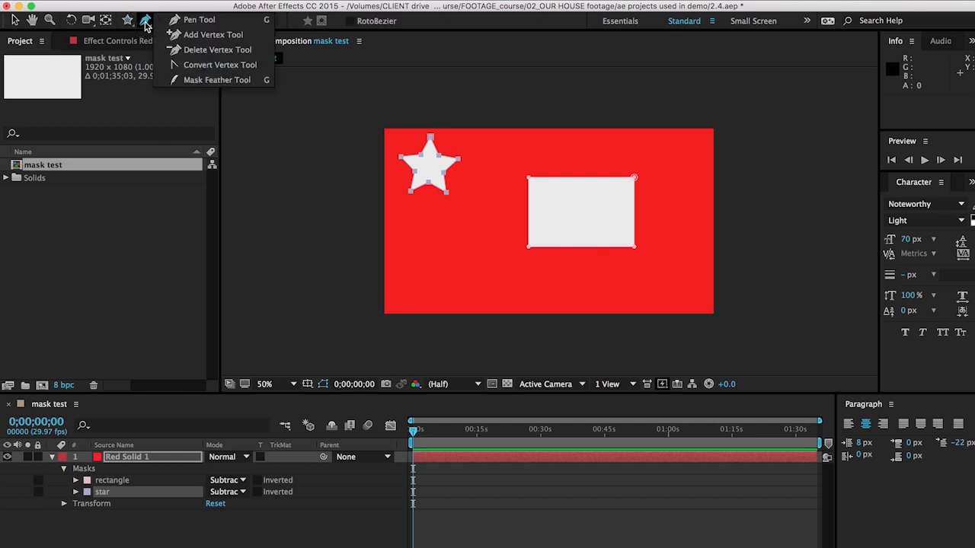
left_click(421, 254)
left_click_drag(464, 232, 408, 272)
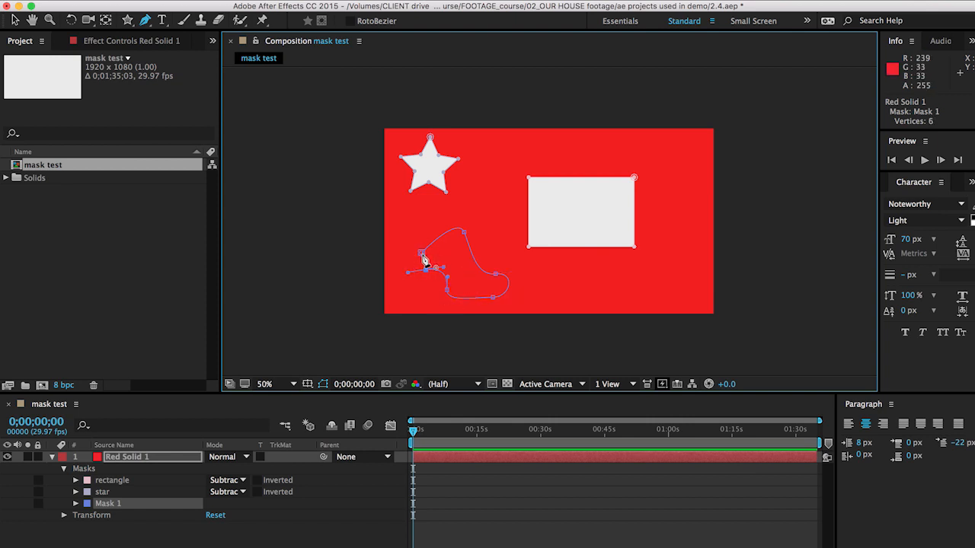
left_click(422, 253)
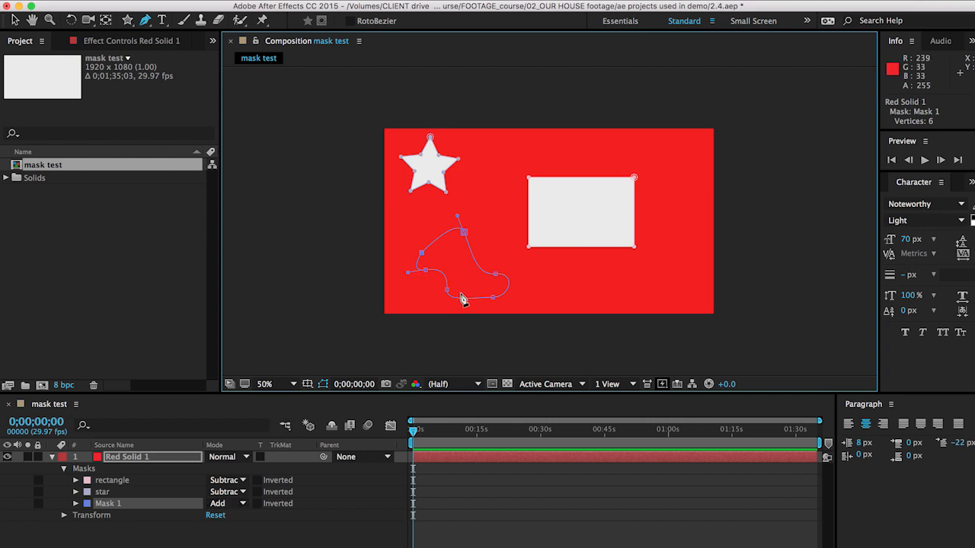
left_click(244, 507)
left_click(240, 531)
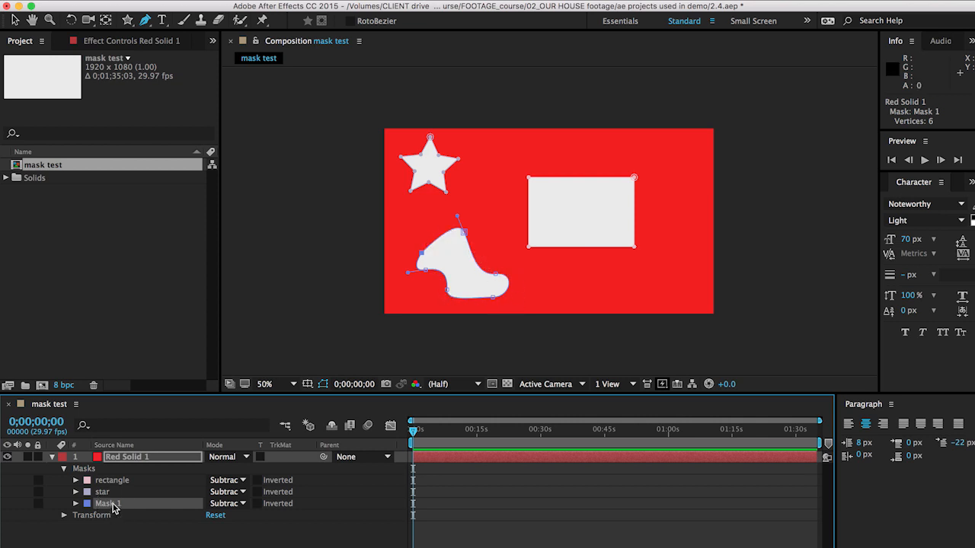
Rename the pen-drawn mask on the red solid as free shape.
key("Return")
type("free shape")
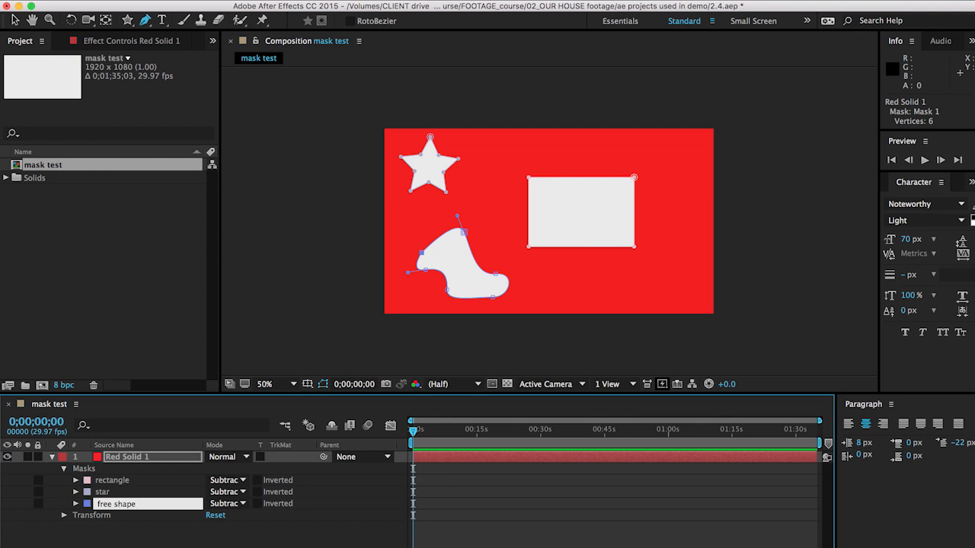
key("Return")
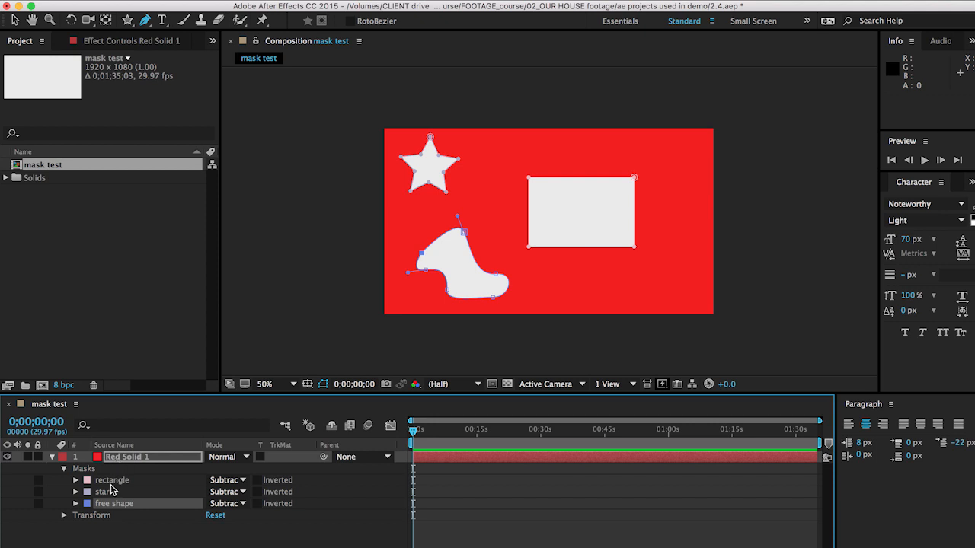
Switch to the Selection tool and select the star and rectangle masks in turn.
key("v")
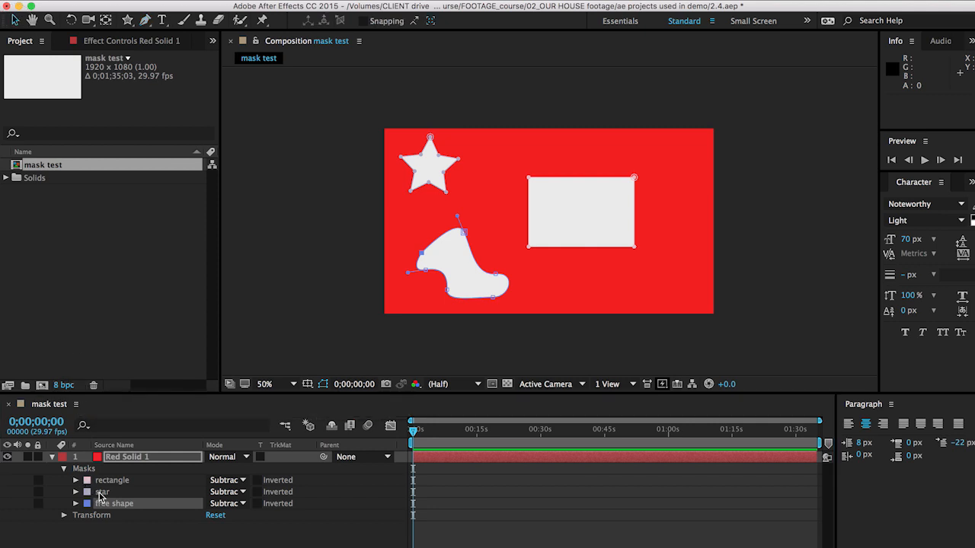
left_click(101, 494)
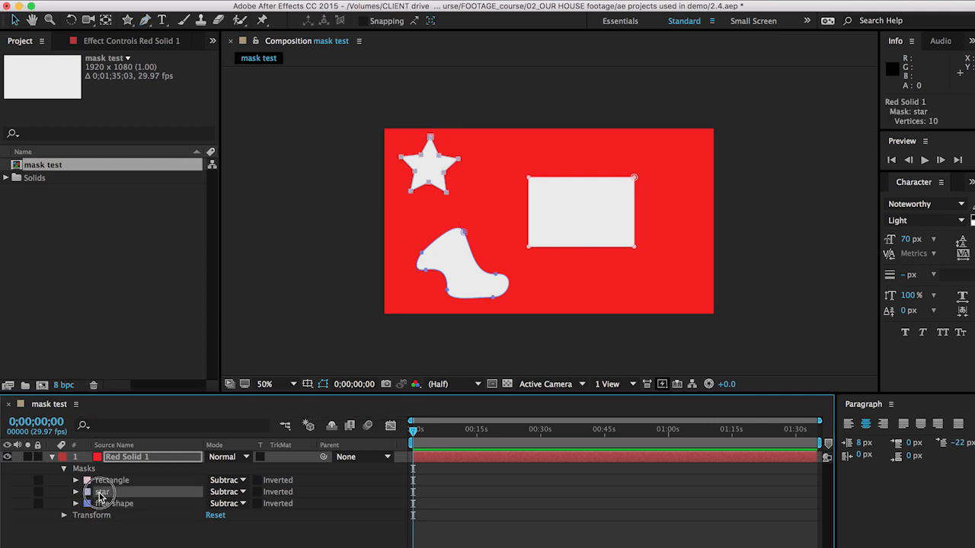
left_click(108, 482)
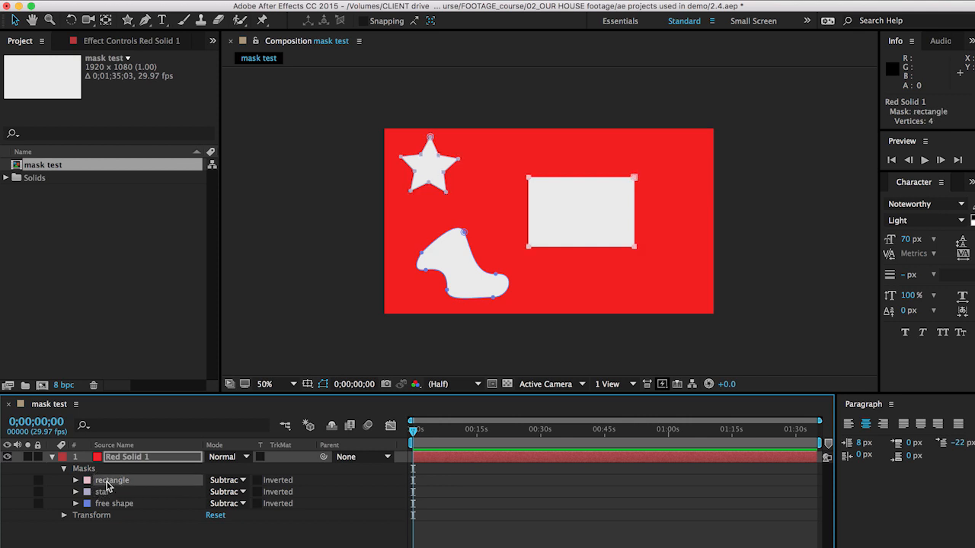
left_click(101, 494)
Move the free shape mask to the right and slightly up, keeping it below the rectangle mask.
left_click(105, 505)
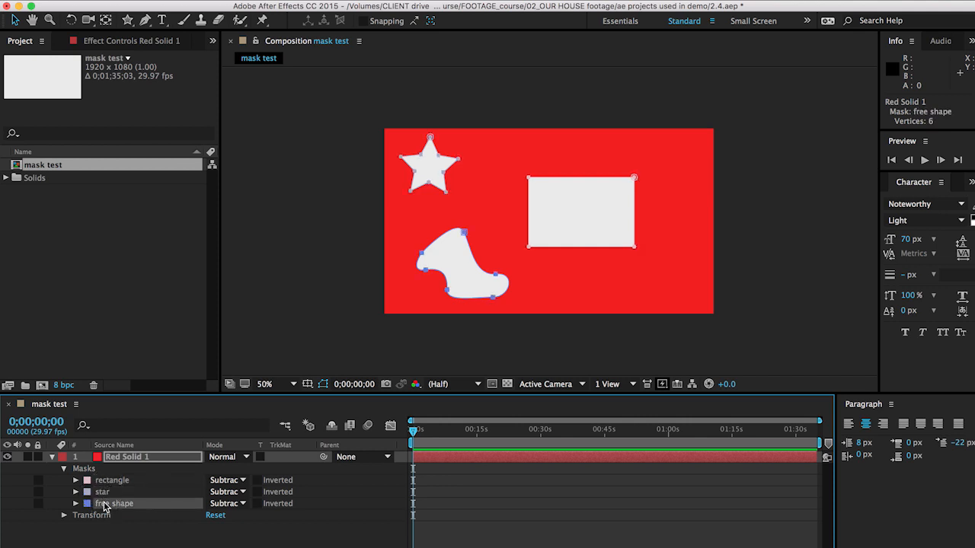
key("shift+Right")
key("shift+Right")
key("shift+Right")
key("shift+Right")
key("shift+Right")
key("shift+Right")
key("shift+Right")
key("shift+Right")
key("shift+Right")
key("shift+Right")
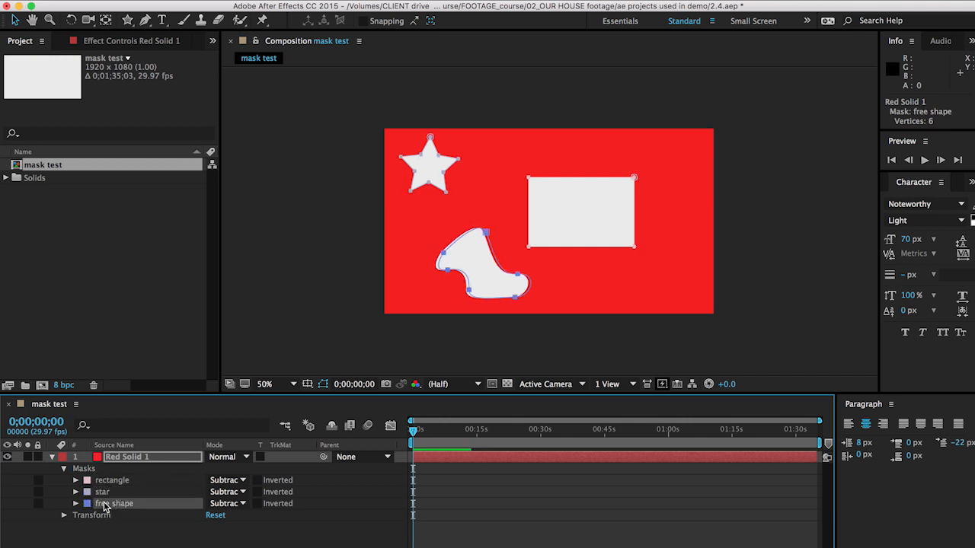
key("shift+Right")
key("shift+Up")
key("shift+Up")
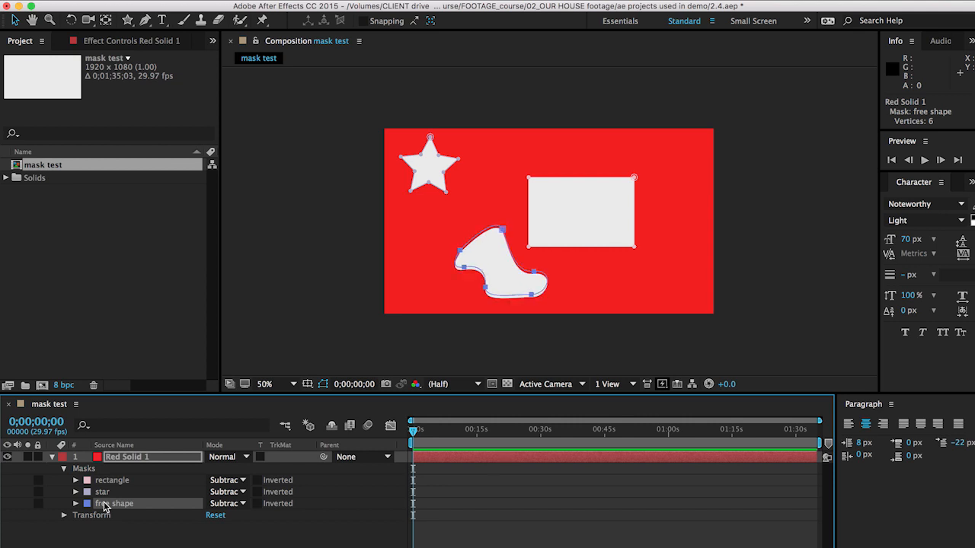
Try moving the free shape mask up until it overlaps the rectangle's lower corner, and move it back down.
key("shift+Up")
key("shift+Up")
key("shift+Up")
key("shift+Up")
key("shift+Up")
key("shift+Up")
key("shift+Up")
key("shift+Up")
key("shift+Up")
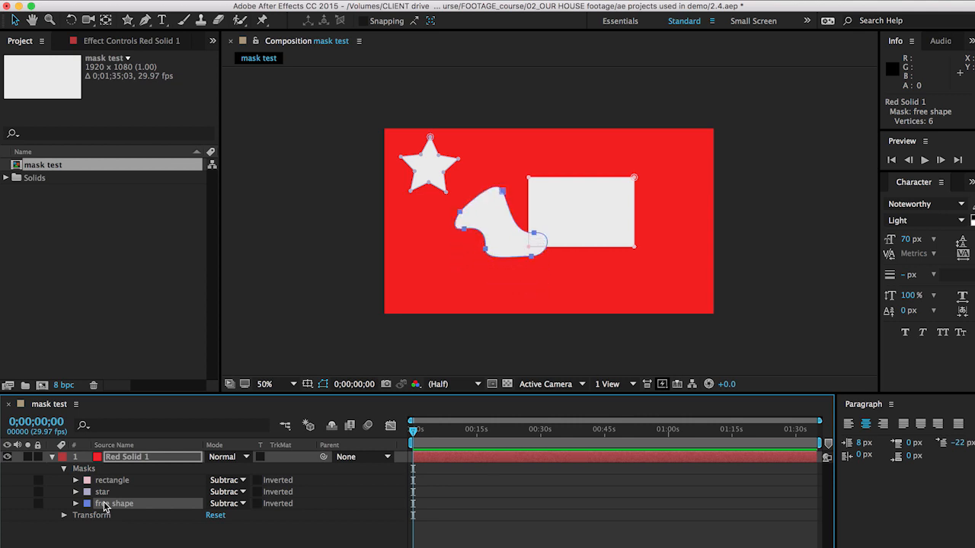
key("shift+Down")
key("shift+Down")
key("shift+Down")
key("shift+Down")
key("shift+Down")
key("shift+Down")
key("shift+Down")
key("shift+Down")
key("shift+Down")
key("shift+Down")
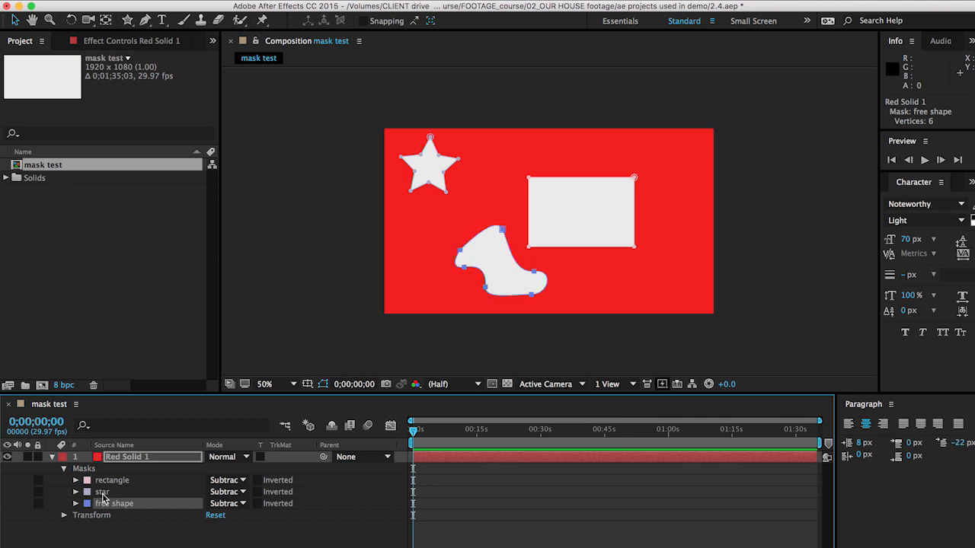
Move the star mask slightly down and to the right, placing it above the free shape mask.
left_click(103, 493)
key("shift+Up")
key("shift+Down")
key("shift+Down")
key("shift+Down")
key("shift+Down")
key("shift+Down")
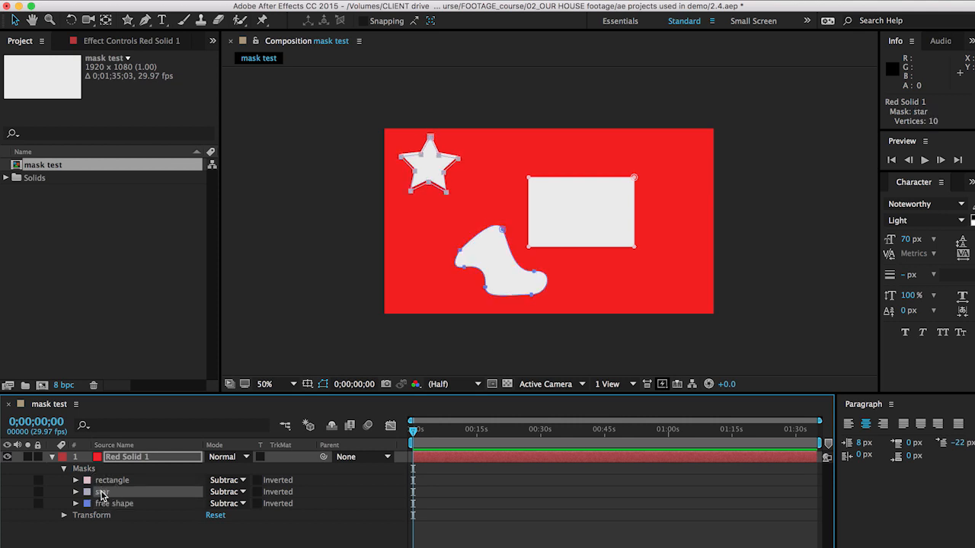
key("shift+Right")
key("shift+Right")
key("shift+Right")
key("shift+Right")
key("shift+Right")
key("shift+Right")
key("shift+Right")
key("shift+Right")
key("shift+Right")
key("shift+Right")
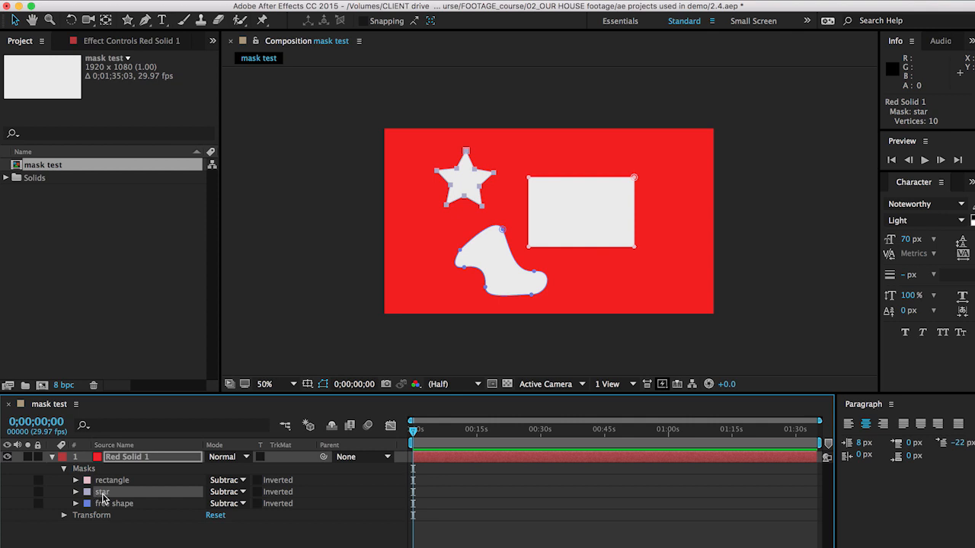
Free-transform the star mask and scale it down slightly.
double_click(475, 174)
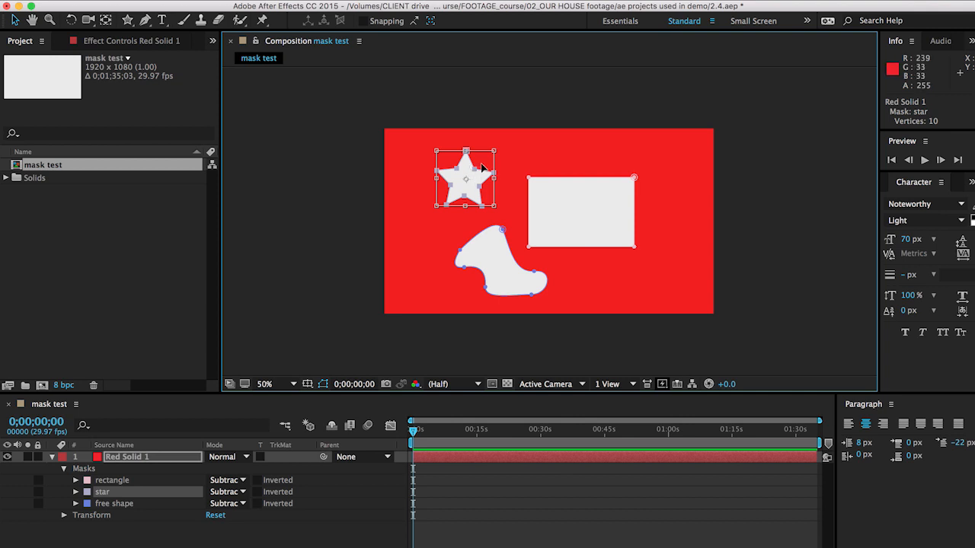
mouse_move(465, 151)
left_mouse_down()
mouse_move(465, 175)
mouse_move(465, 133)
mouse_move(466, 151)
left_mouse_up()
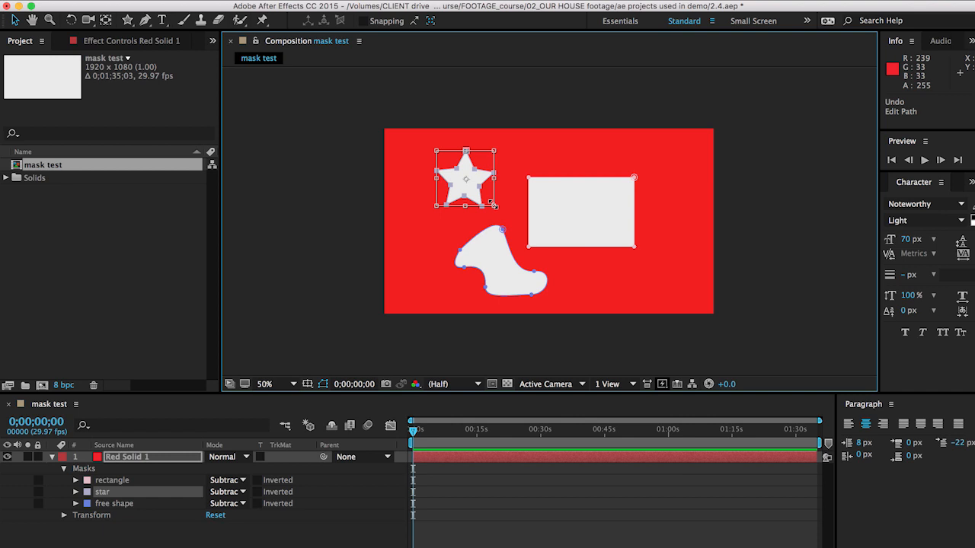
left_click_drag(494, 204, 491, 244)
left_click(411, 432)
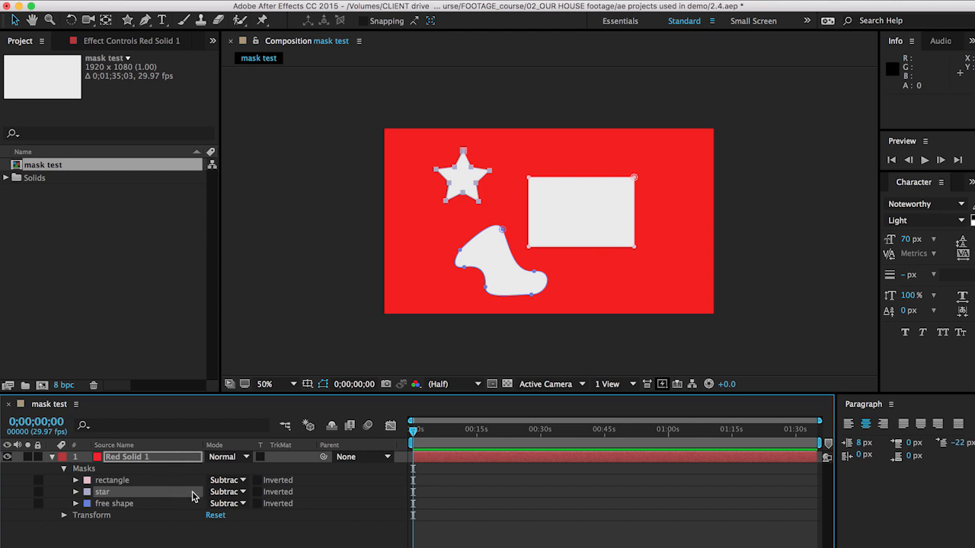
left_click(243, 483)
left_click(232, 480)
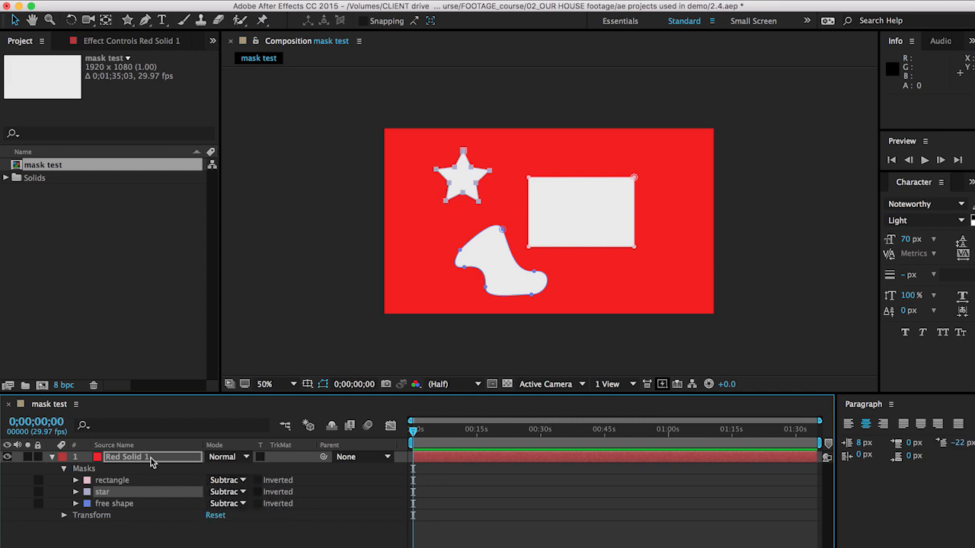